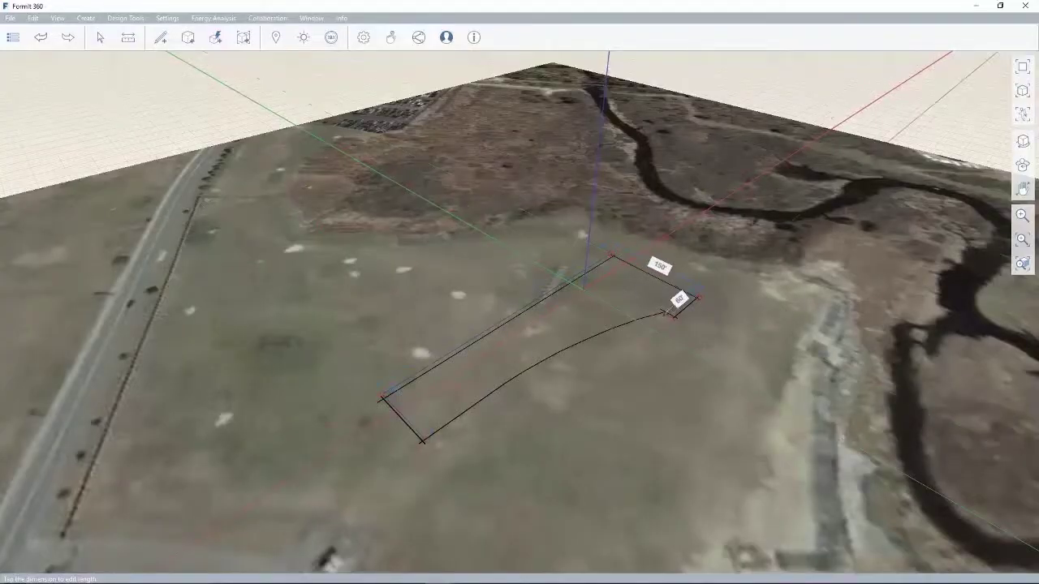
- Extrude the curved building outline to a height of 100' and raise its end section into a taller block
click(465, 398)
drag(417, 382, 542, 315)
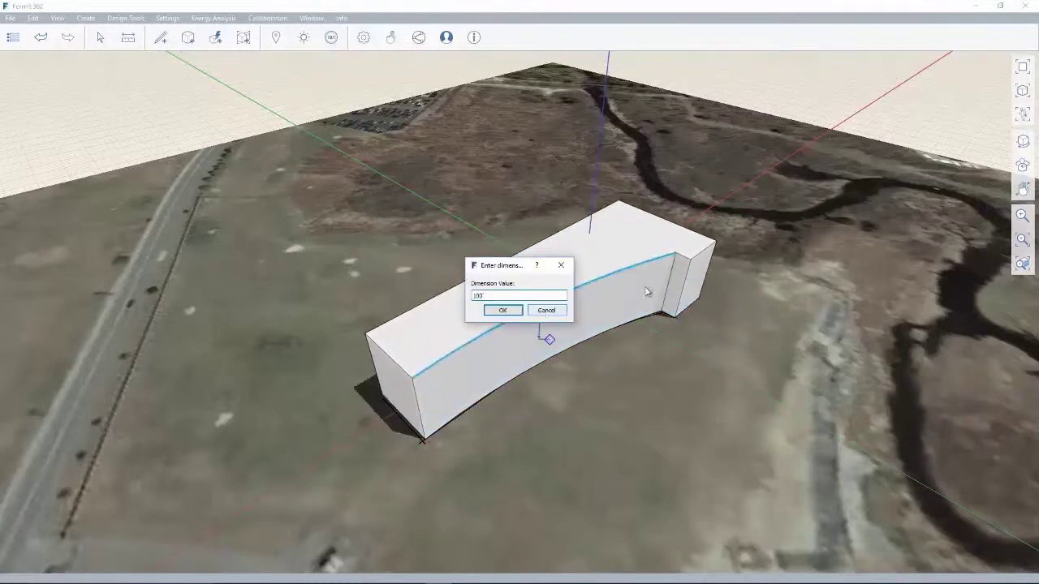
key(Return)
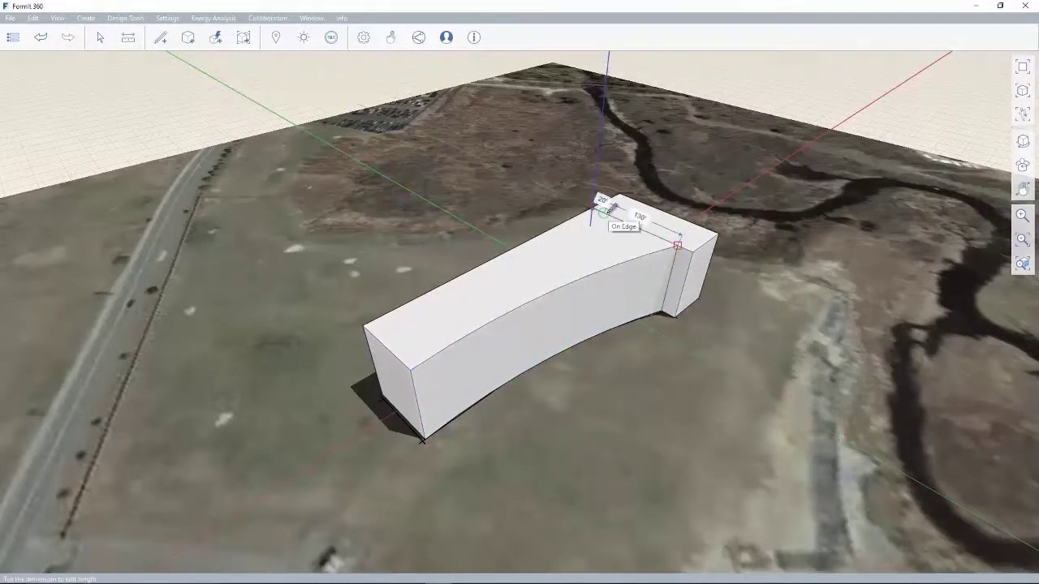
drag(652, 225, 654, 204)
middle_drag(654, 204, 498, 276)
- Start a collaboration sharing session for the massing model with the invite link copied automatically
click(267, 18)
click(272, 31)
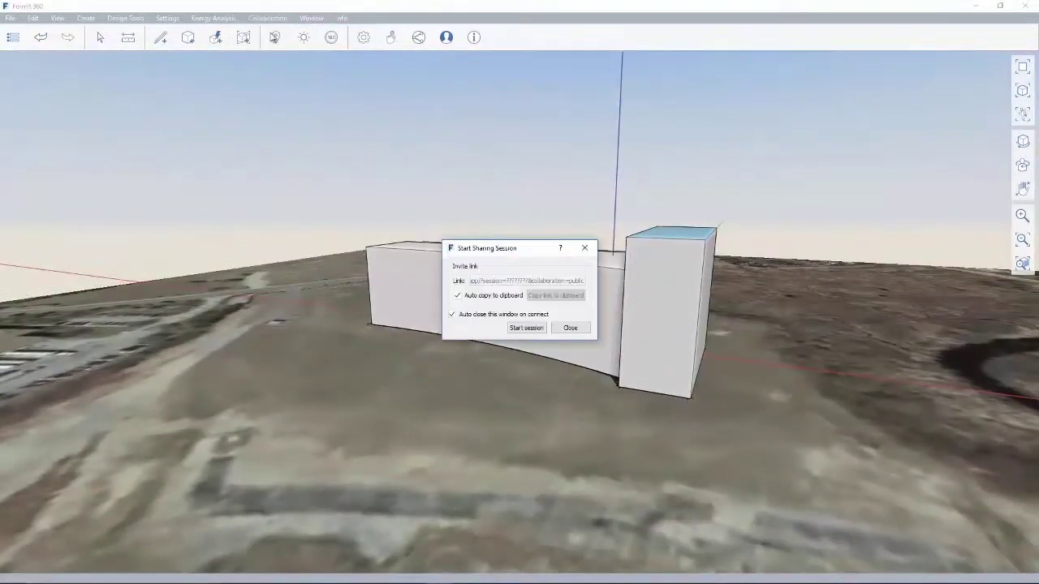
click(514, 327)
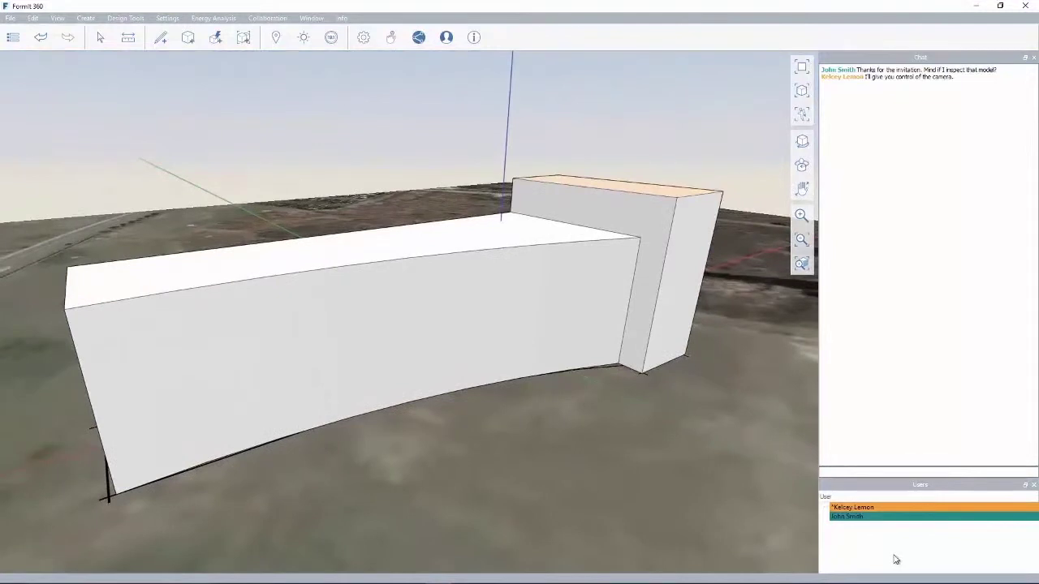
mouse_move(895, 583)
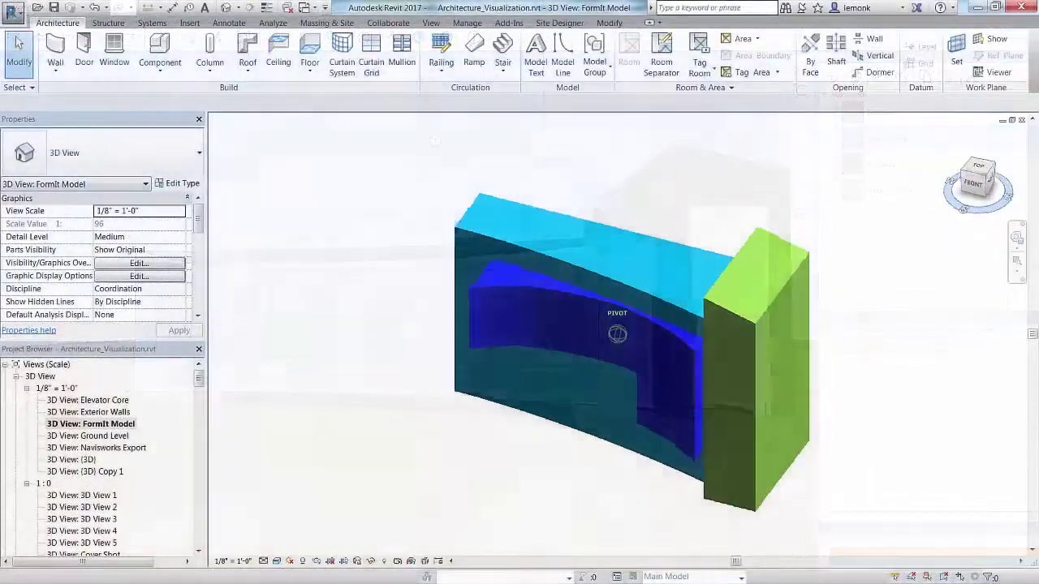
- Switch to Revit, view the FormIt Model 3D view and open the 1/8" working floor plan of the first floor
shift+middle_drag(568, 366, 714, 365)
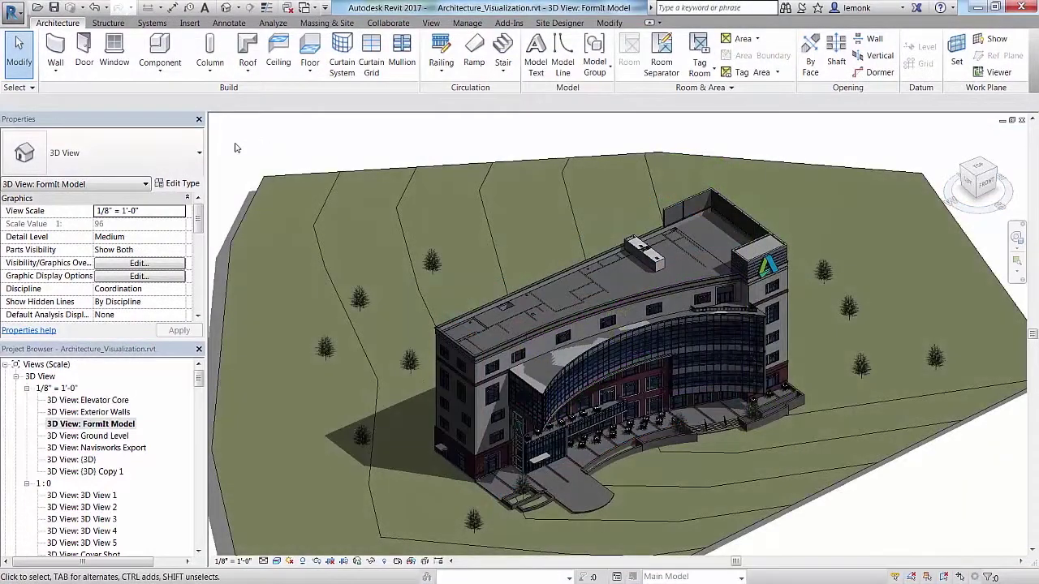
drag(196, 382, 224, 460)
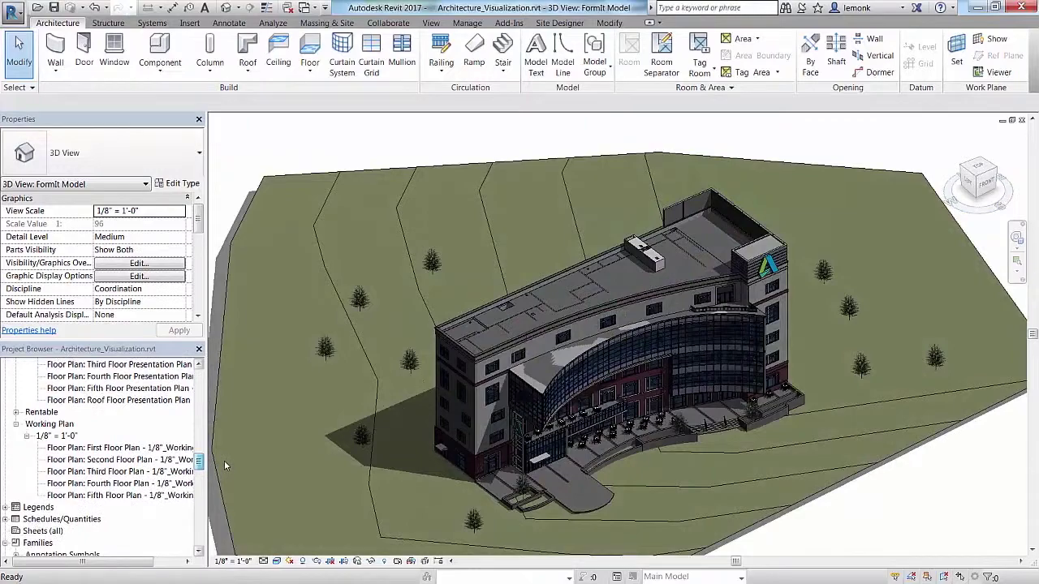
click(152, 449)
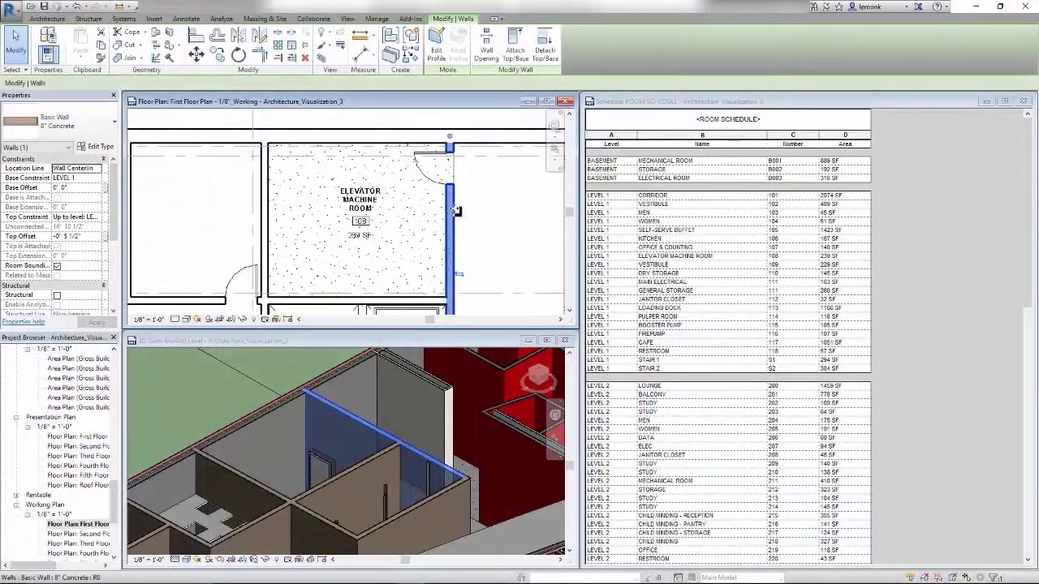
- Move the elevator machine room's 8" concrete door wall outward and check the room's area in the room schedule
drag(456, 211, 480, 214)
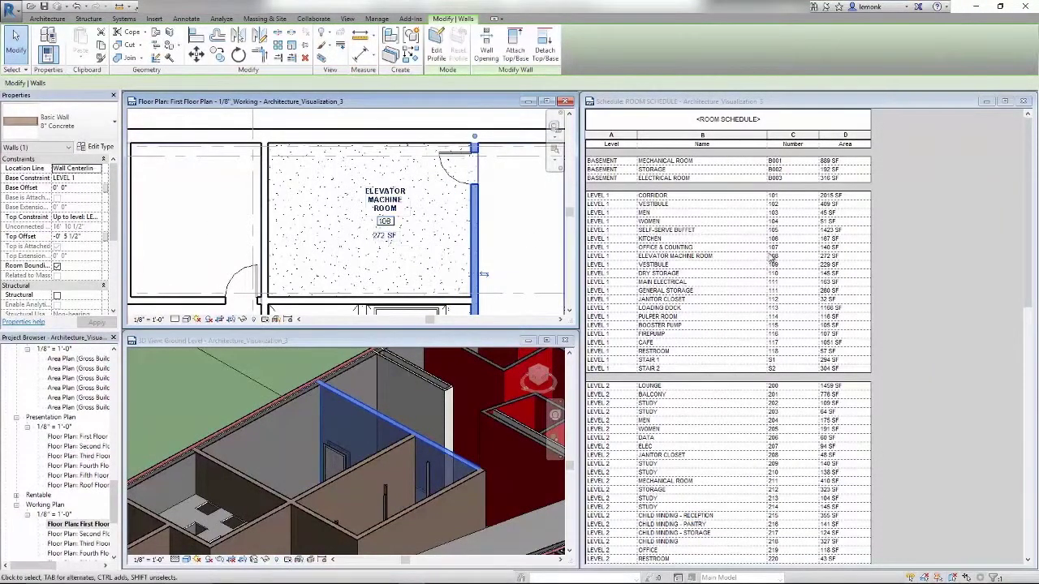
click(838, 259)
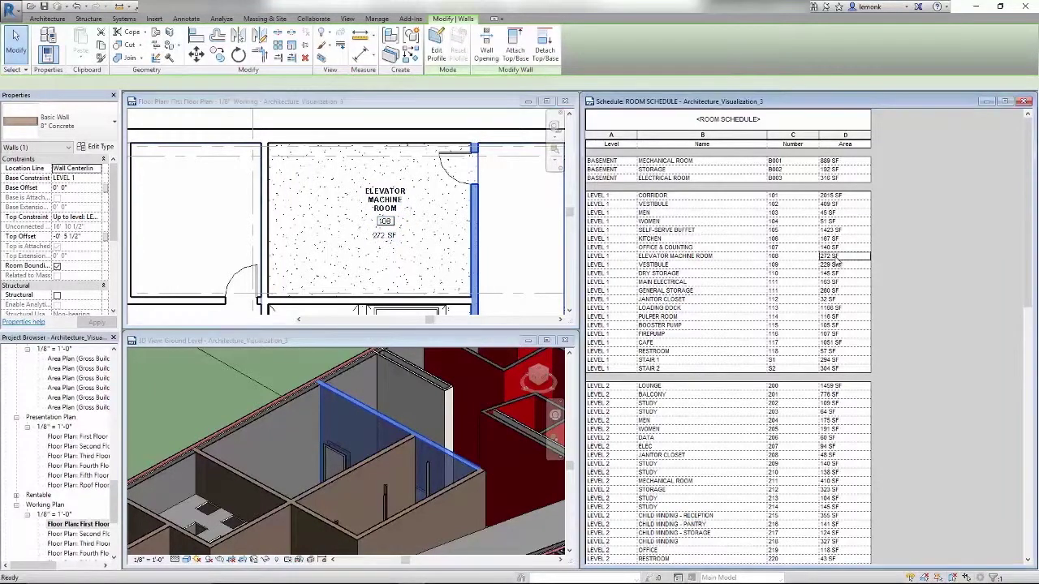
- Rename room 108 to ELEVATOR MECH. in the room schedule, and undo the room edits
click(758, 257)
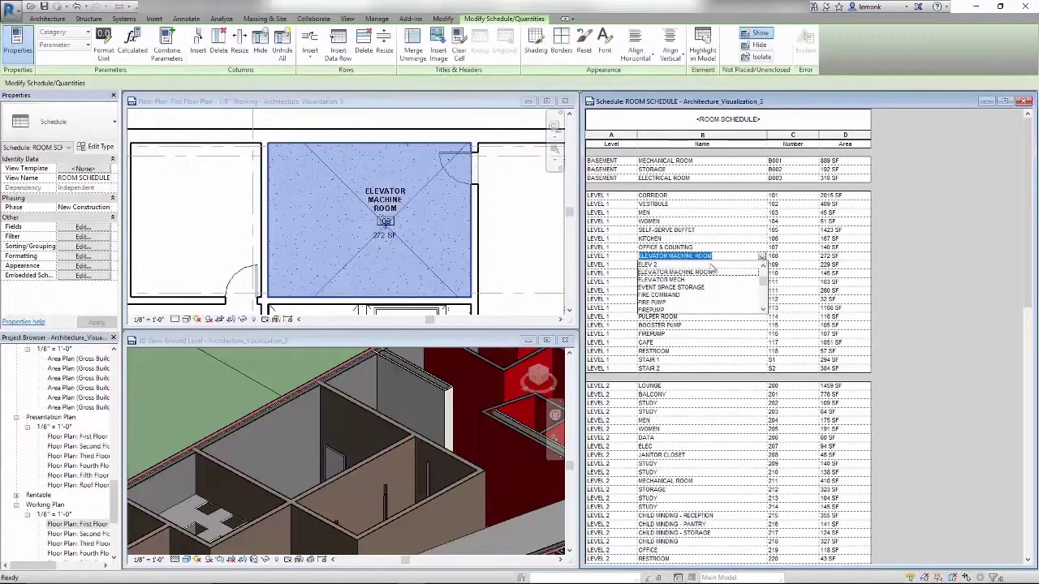
click(684, 281)
click(502, 223)
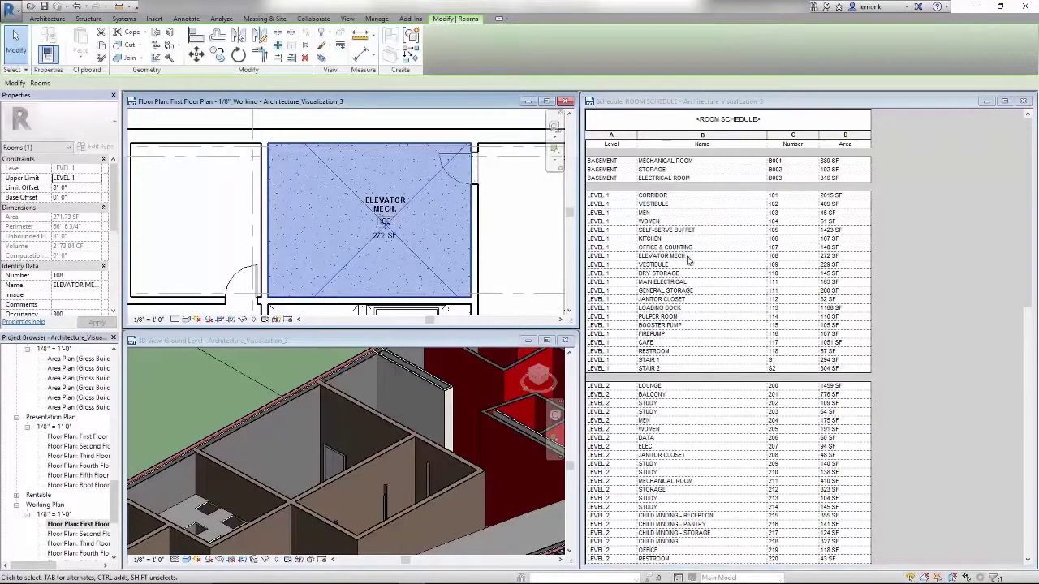
key(ctrl+z)
- Start a DWG export of the first floor working plan
click(13, 11)
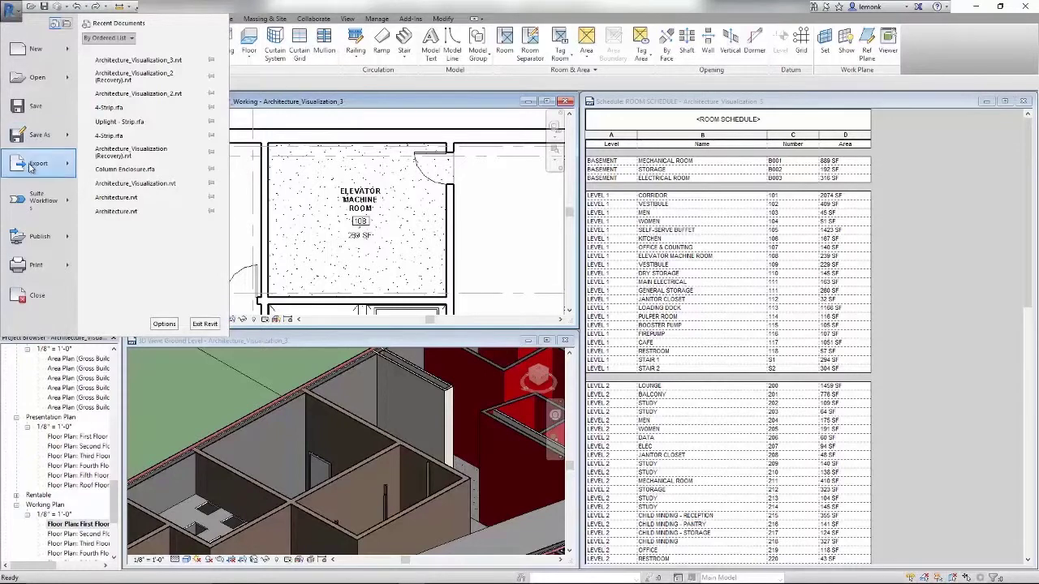
click(31, 167)
mouse_move(203, 53)
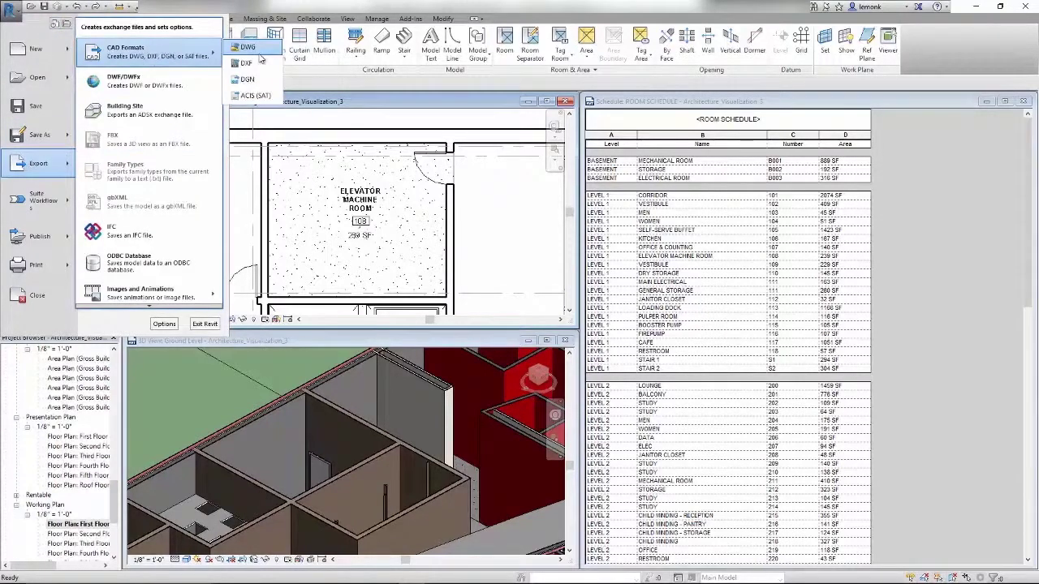
click(253, 48)
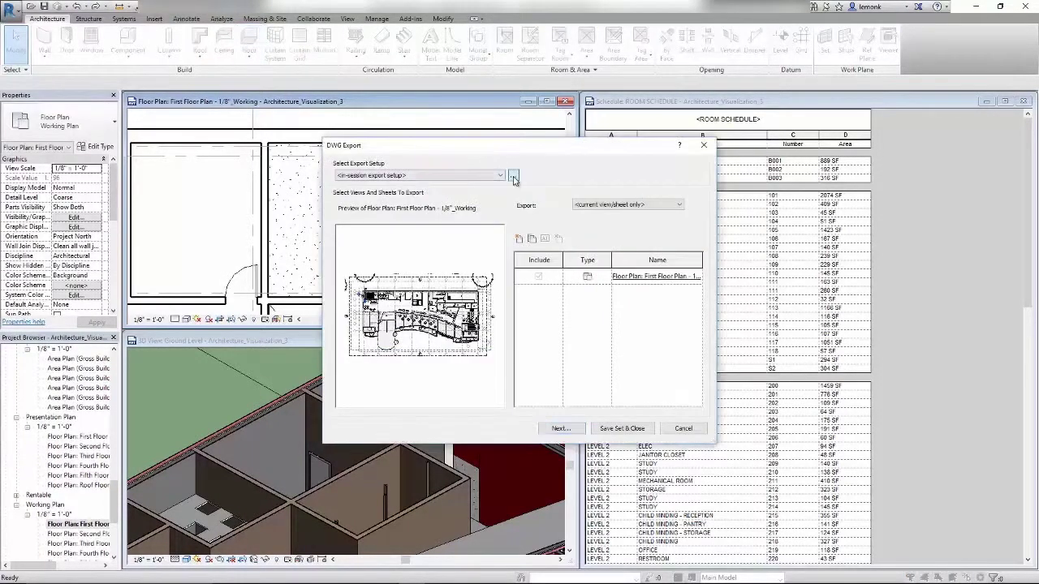
- Open the DWG export setup and review its category layer mappings and the layer standards on offer
click(513, 178)
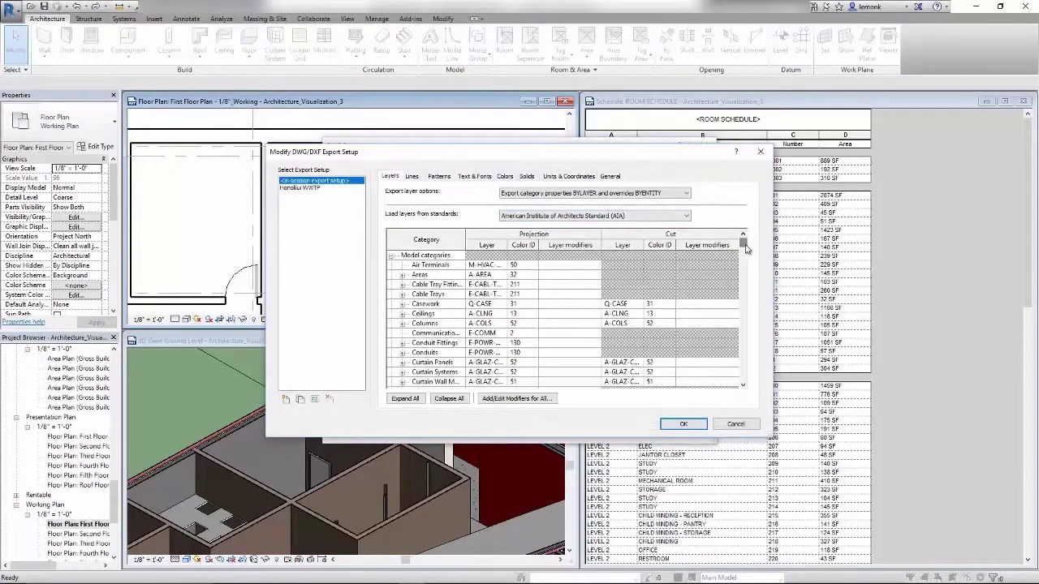
mouse_move(745, 248)
mouse_down()
mouse_move(742, 269)
mouse_move(742, 241)
mouse_up()
click(686, 216)
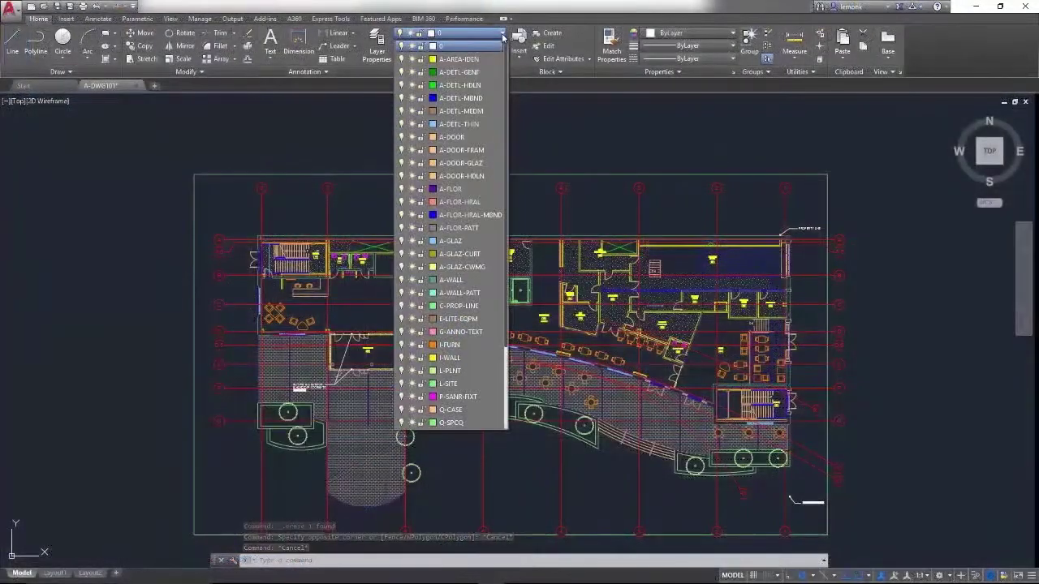
- Switch to AutoCAD and look through the layer list of the A-DWG101 floor plan drawing
scroll(510, 154, down, 3)
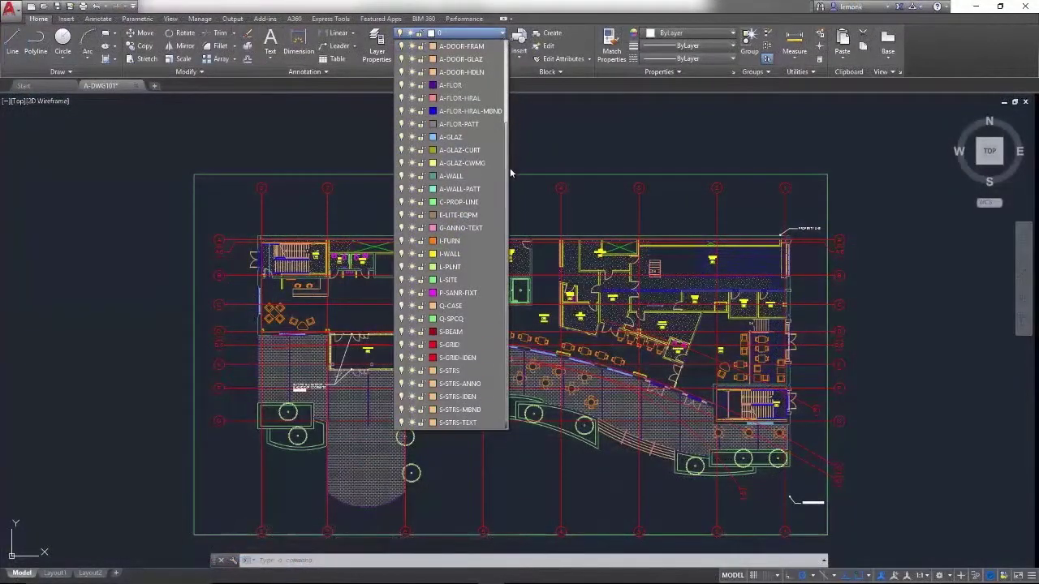
scroll(506, 98, up, 3)
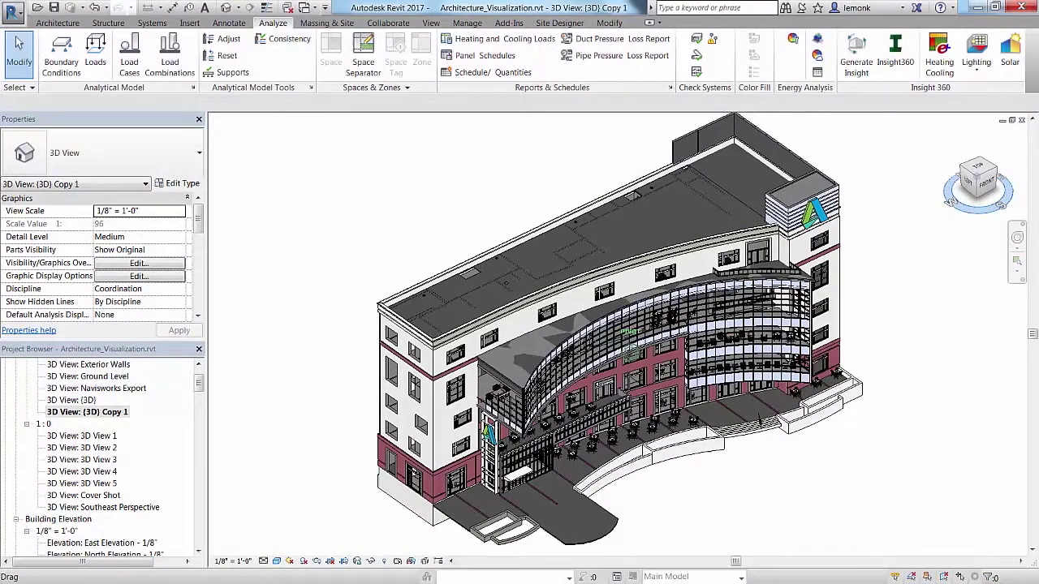
- Switch to Revit, generate the energy insight for the building model and review its performance factors in Insight 360
click(851, 64)
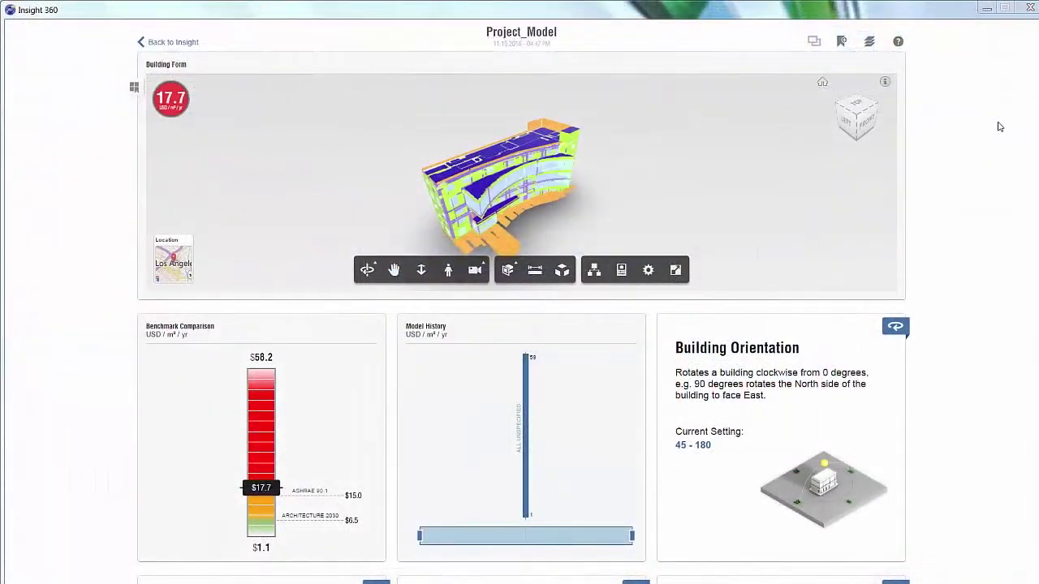
scroll(1000, 126, down, 5)
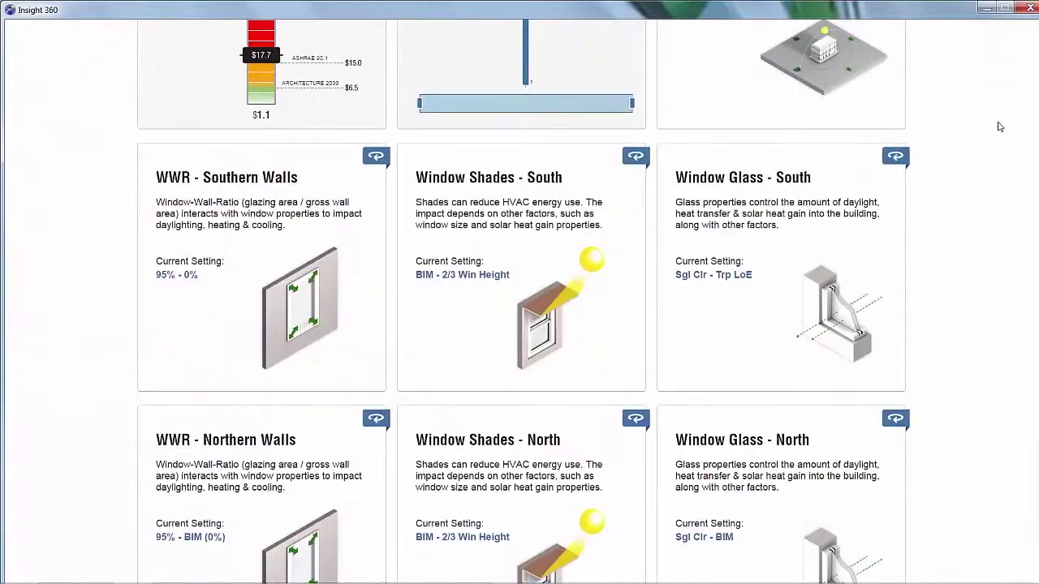
scroll(1000, 126, down, 6)
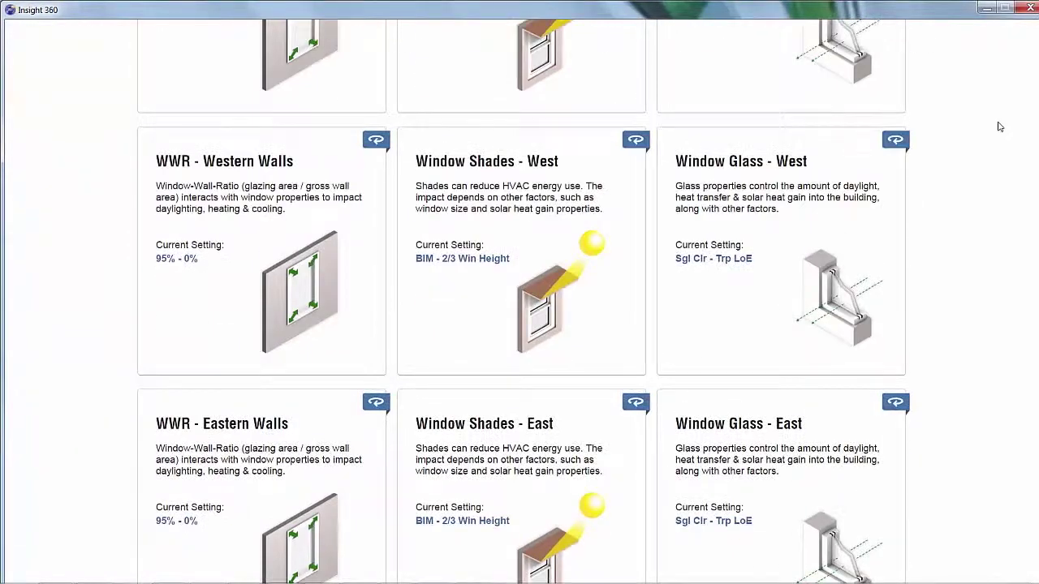
scroll(1000, 127, down, 10)
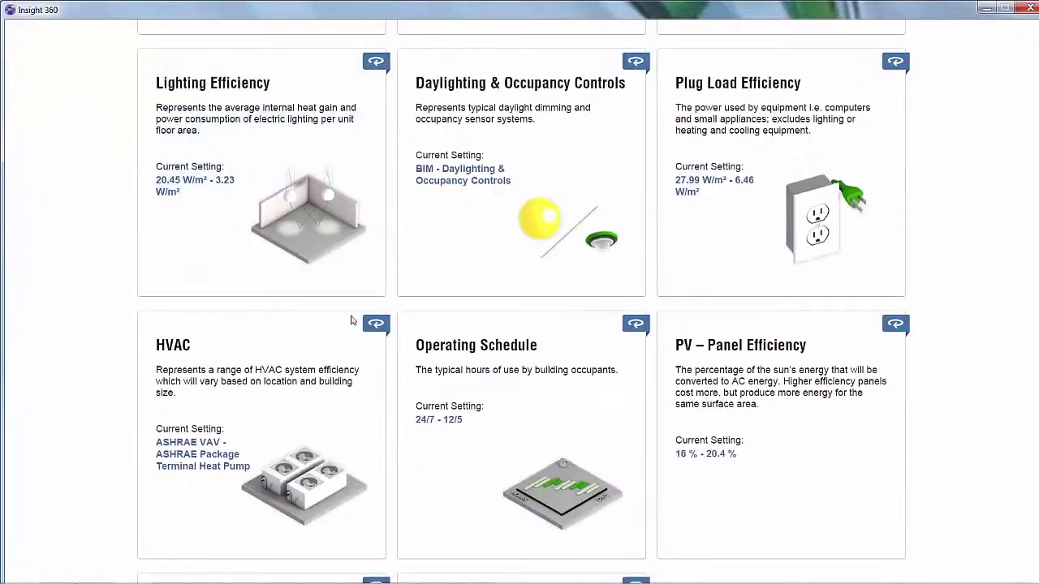
- Narrow the HVAC range to High Eff. VAV through ASHRAE Package Terminal Heat Pump
click(376, 323)
click(225, 414)
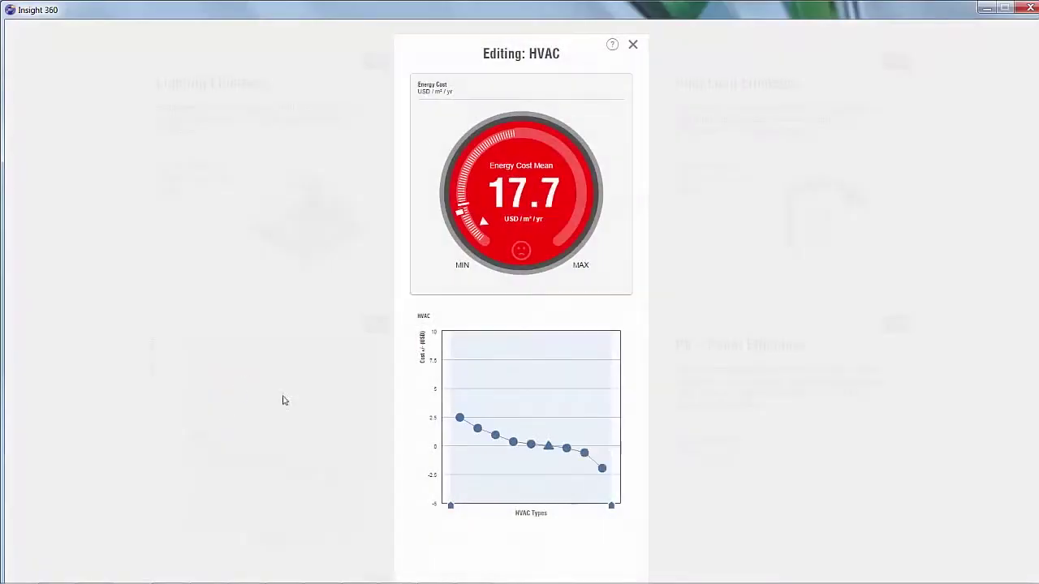
drag(448, 512, 550, 511)
click(633, 45)
- Narrow the Lighting Efficiency range to BIM through 3.23 W/m² and return to the project model overview
scroll(650, 95, up, 1)
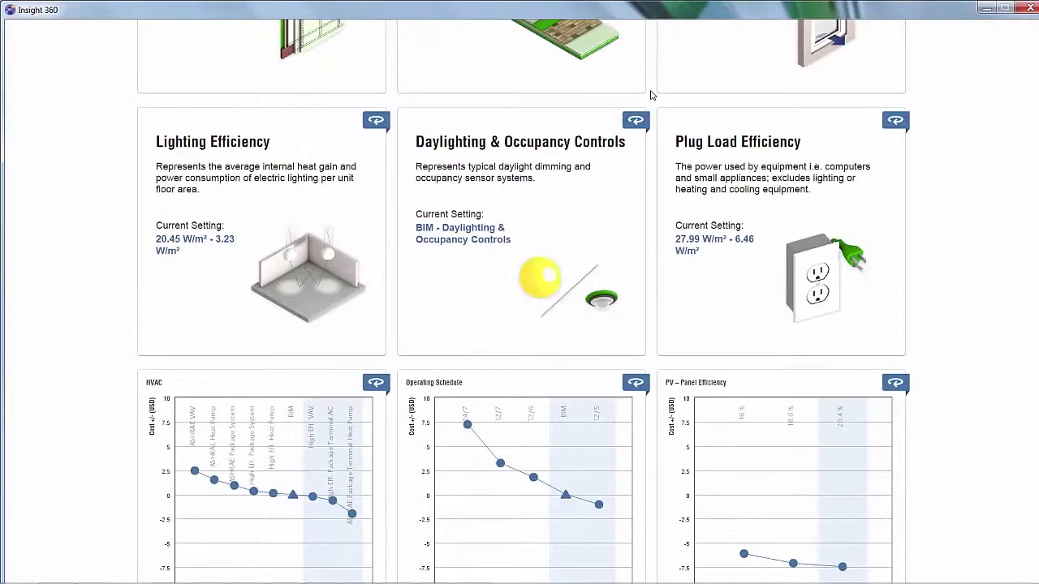
click(376, 122)
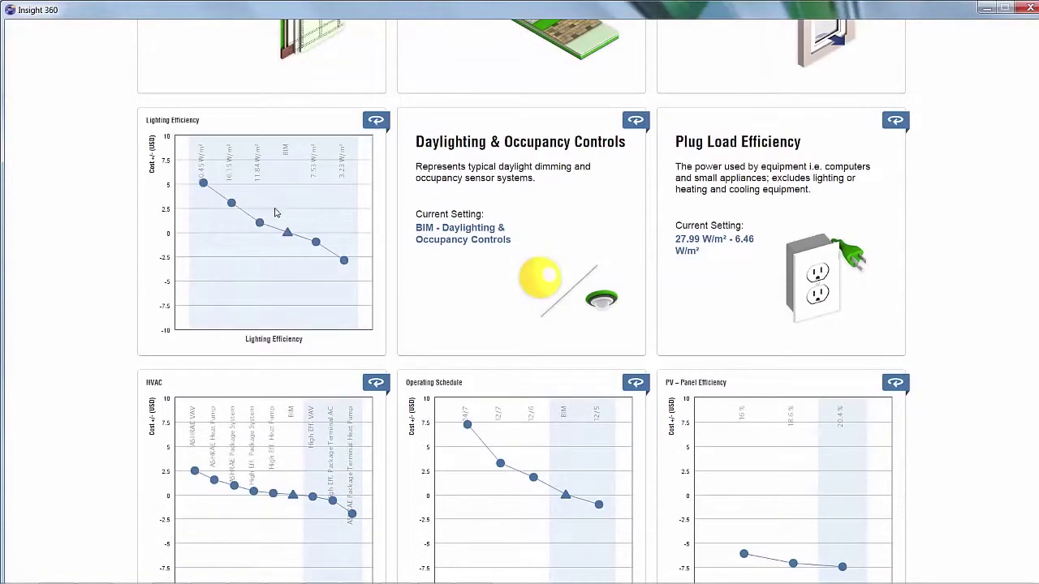
click(237, 263)
drag(453, 505, 536, 507)
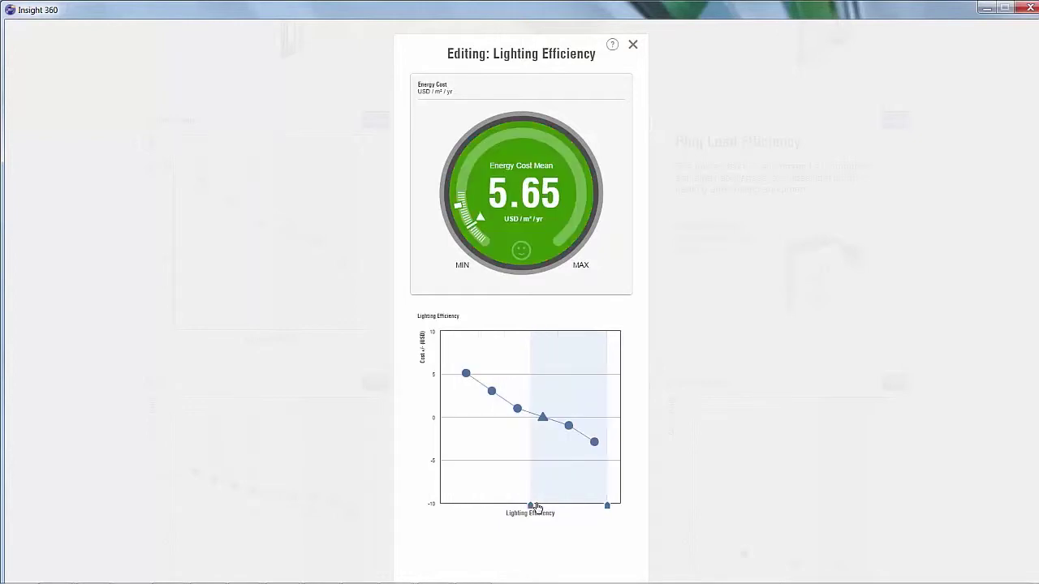
click(633, 44)
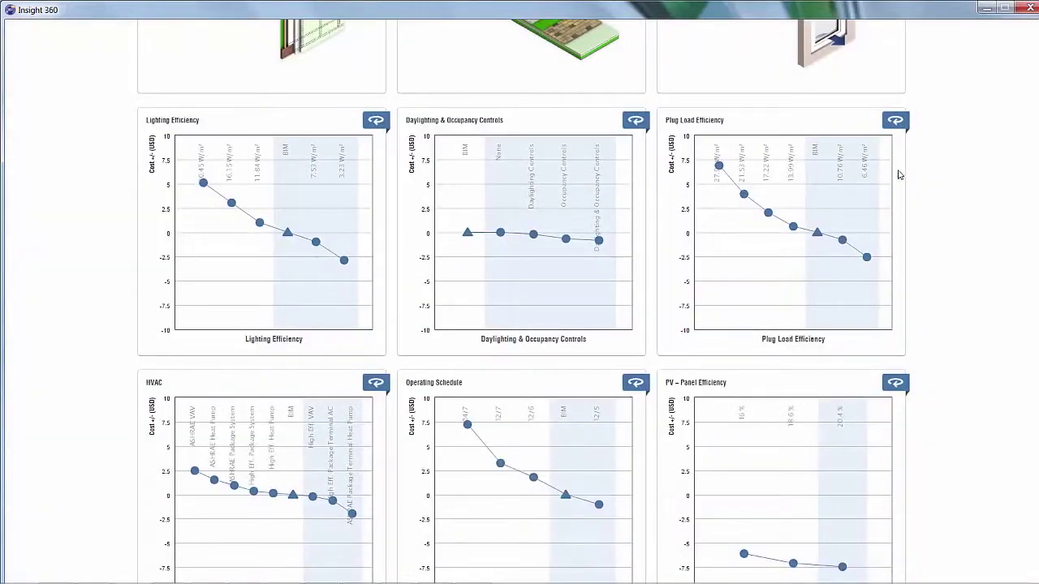
scroll(917, 185, up, 6)
scroll(922, 191, up, 10)
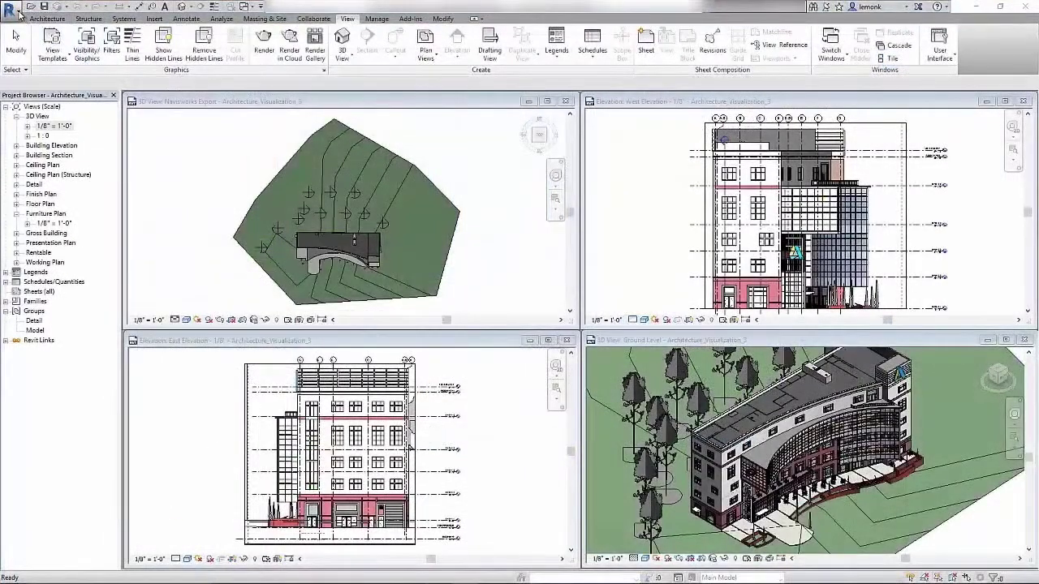
- Switch to Revit and bring up the export options for the building model
click(11, 10)
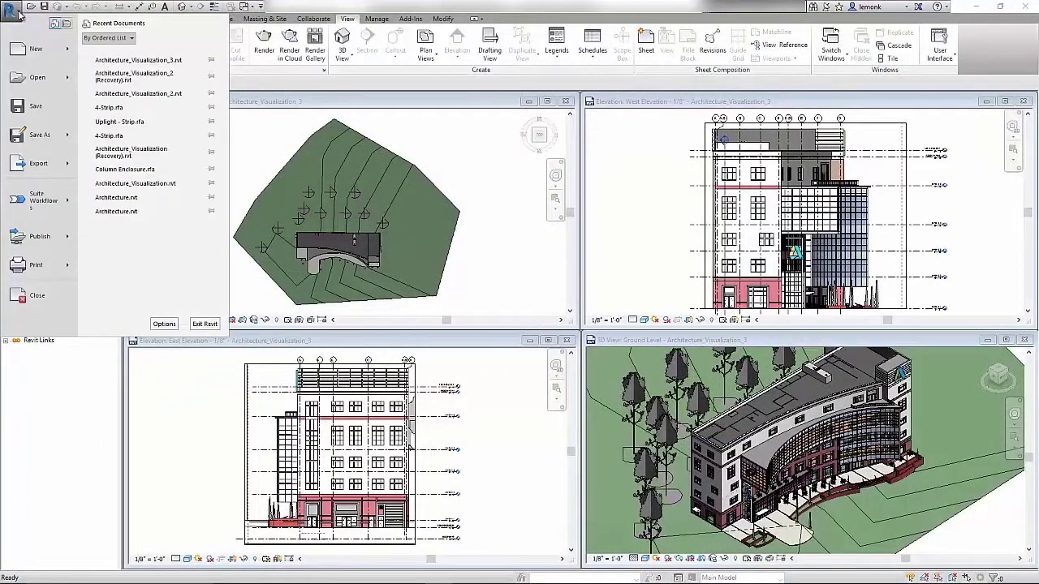
mouse_move(55, 172)
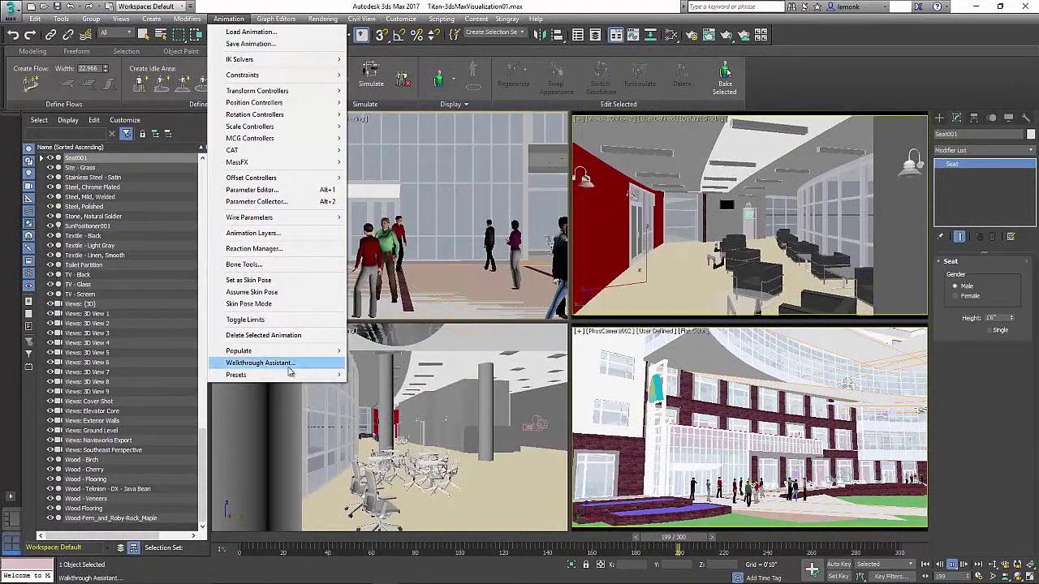
- Switch to 3ds Max, open the Walkthrough Assistant and make the Views: Southeast Perspective camera targeted
click(260, 362)
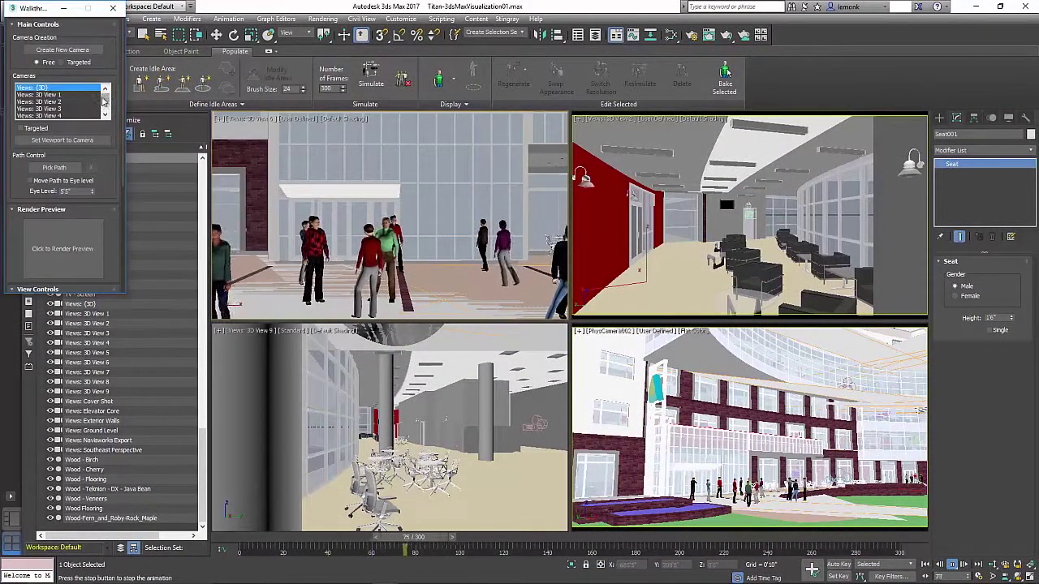
scroll(103, 113, down, 6)
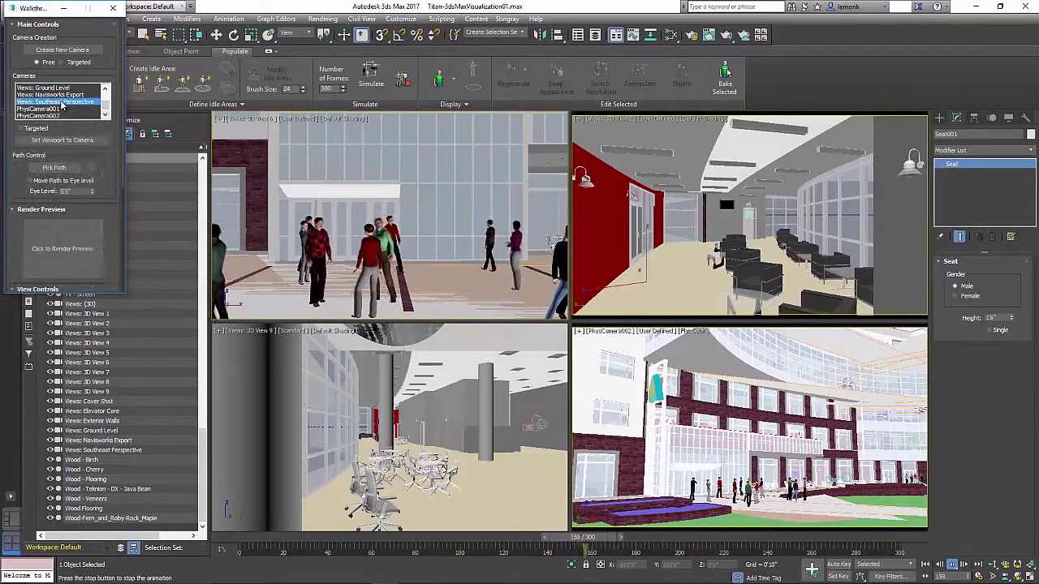
click(21, 131)
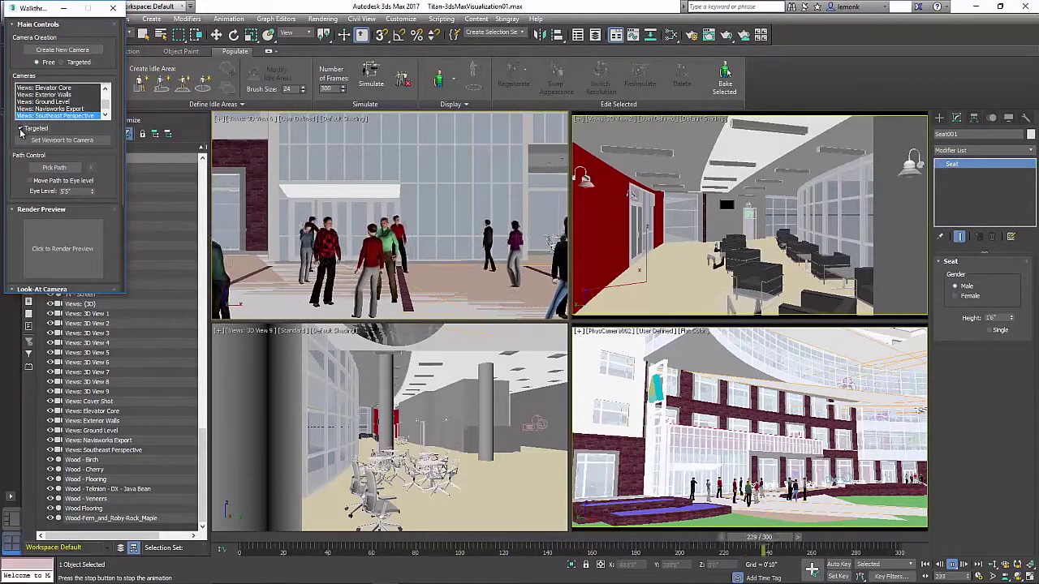